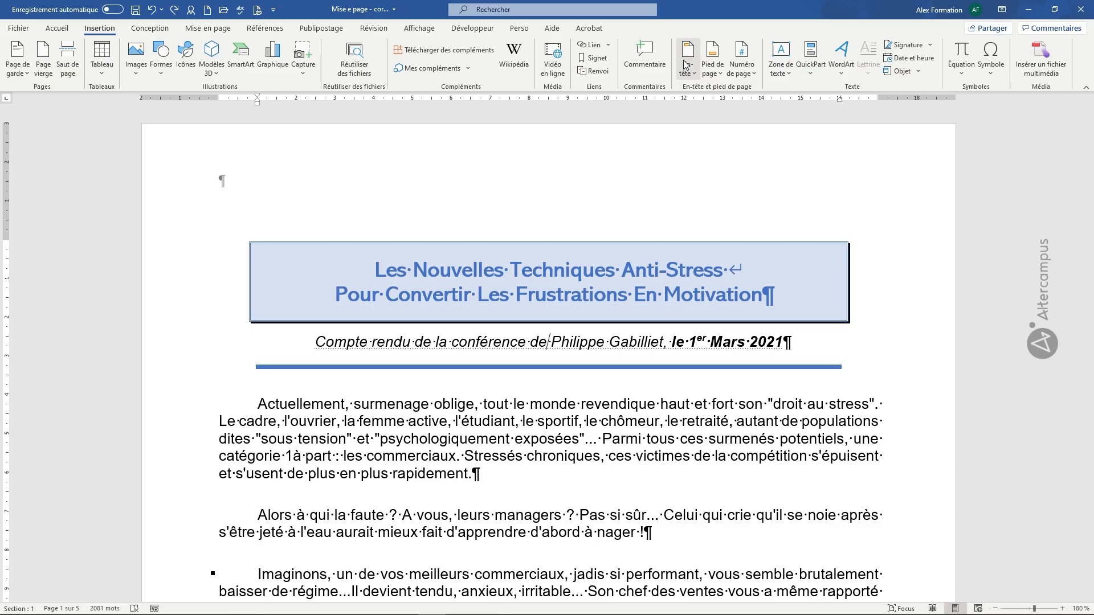
Step: Insert the built-in "Facette (page impaire)" header into the document and return to the body text
click(687, 65)
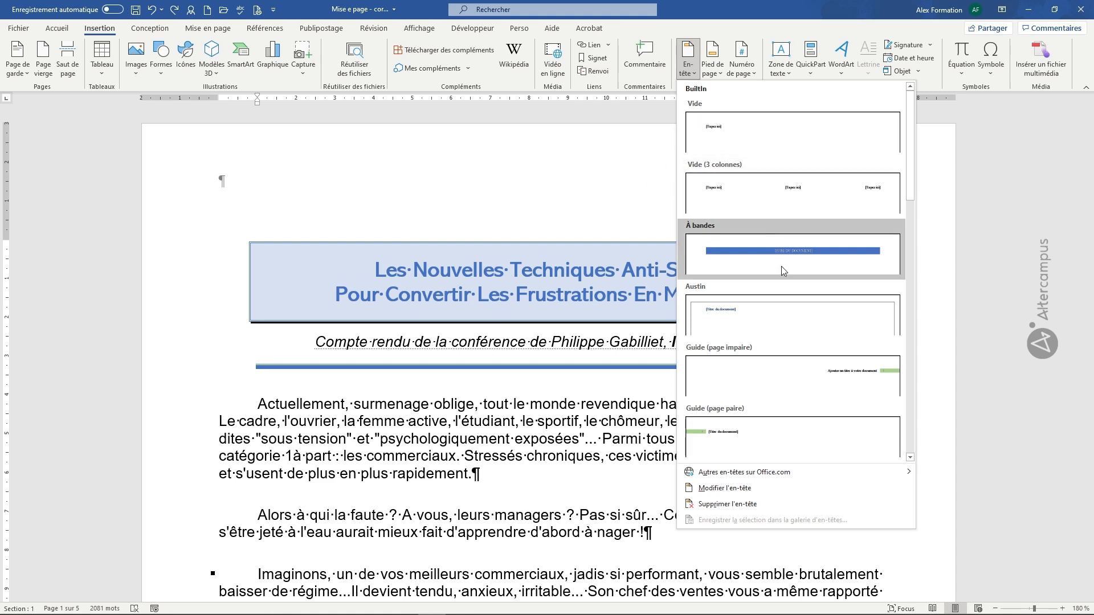
scroll(782, 406, down, 5)
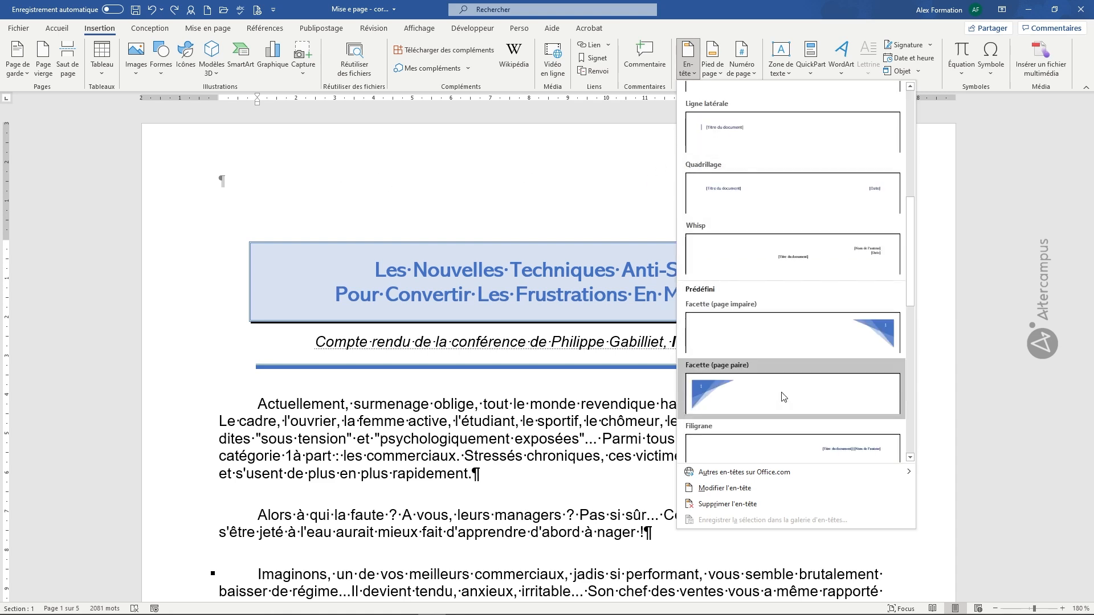
click(823, 338)
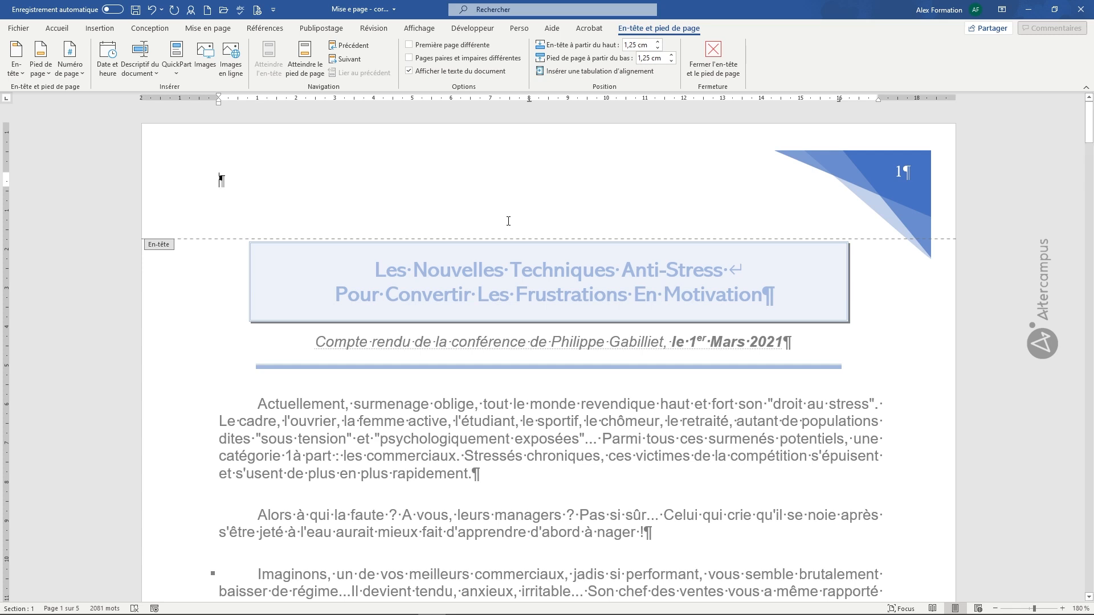
click(713, 57)
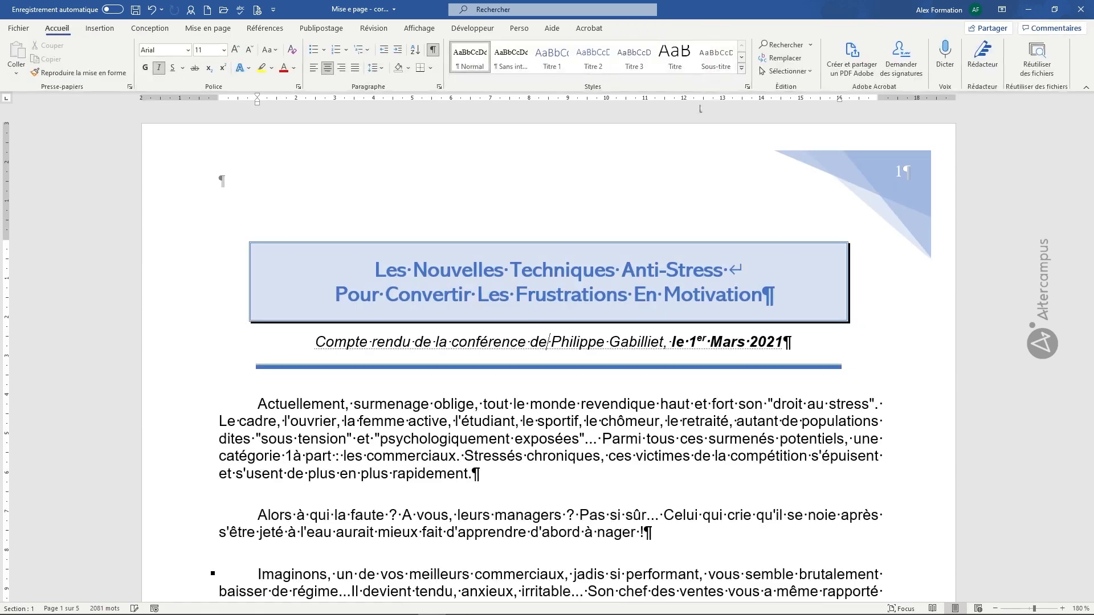
Step: Examine how the header and its page number appear on the document's following pages
scroll(709, 315, down, 20)
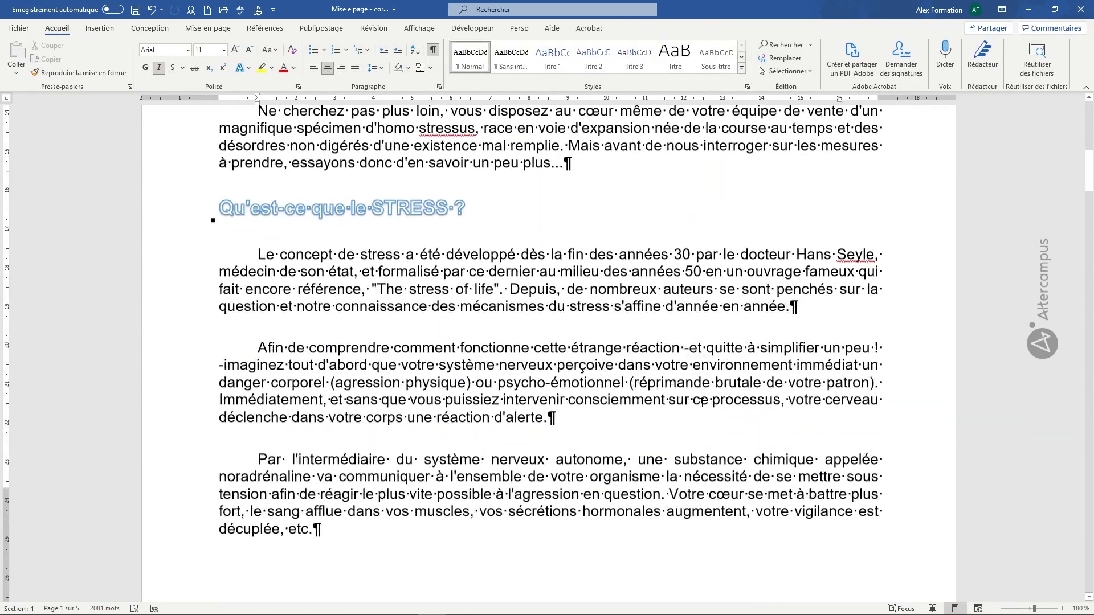
scroll(702, 403, down, 20)
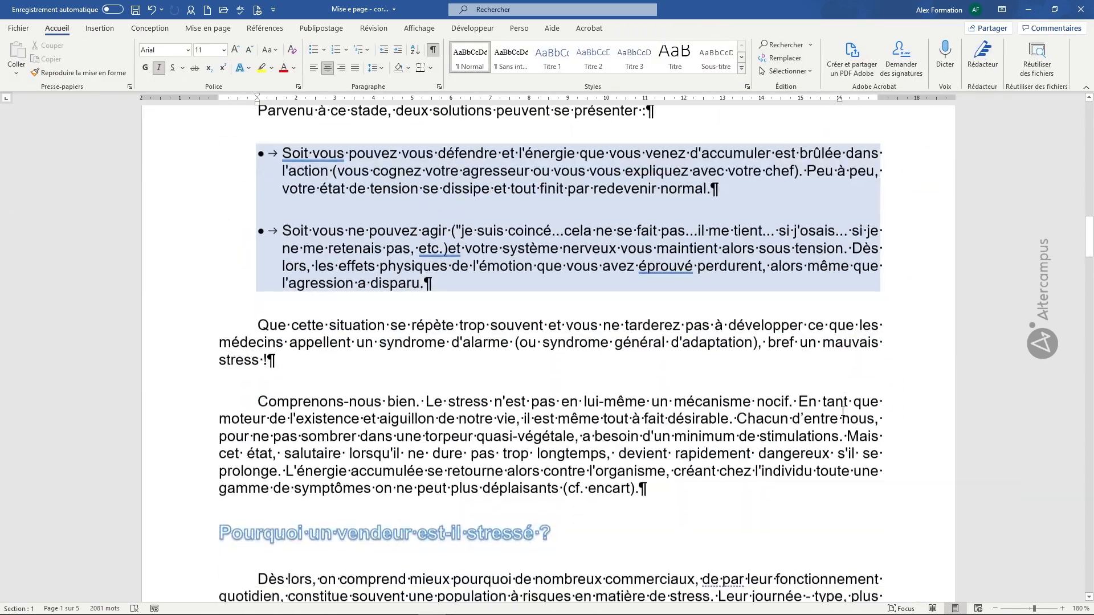
scroll(842, 412, down, 15)
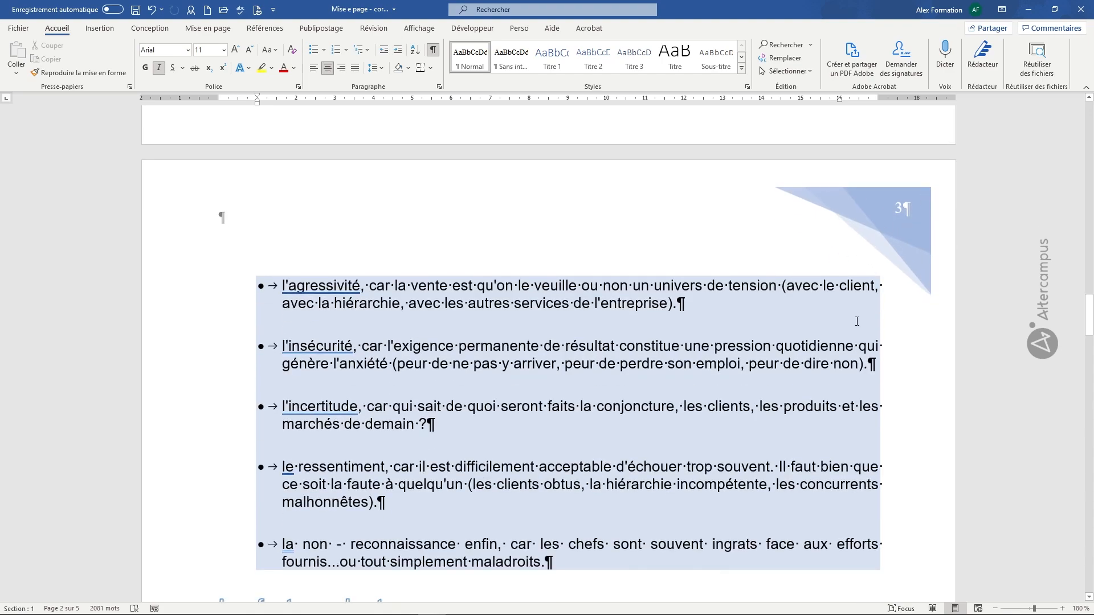
scroll(856, 321, down, 20)
scroll(844, 335, down, 2)
scroll(810, 383, up, 14)
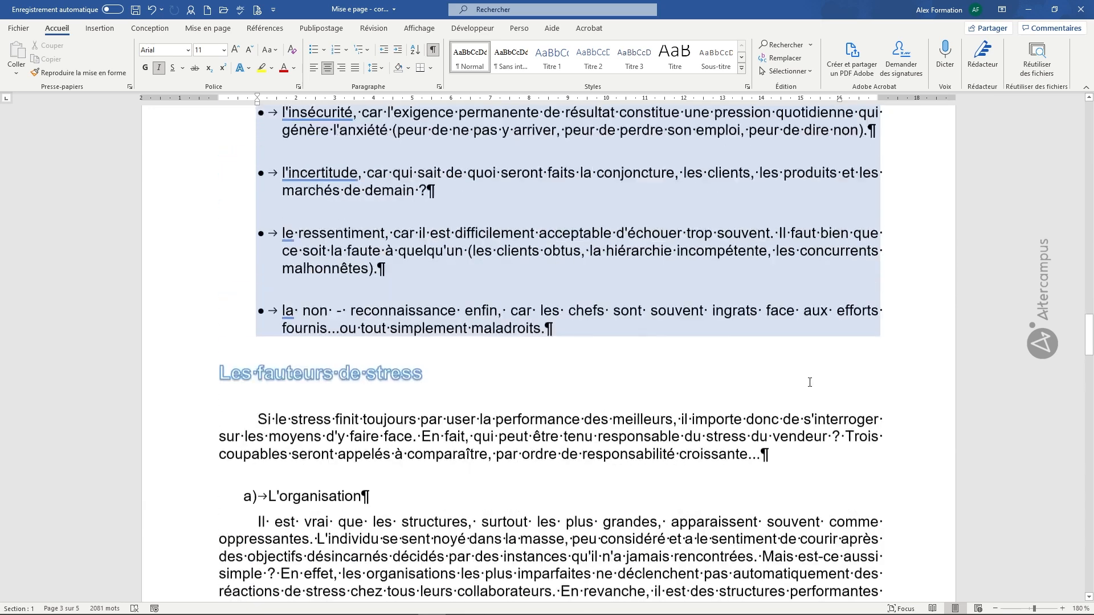
scroll(810, 382, up, 1)
Step: Remove the "Facette (page impaire)" header from the document
click(99, 28)
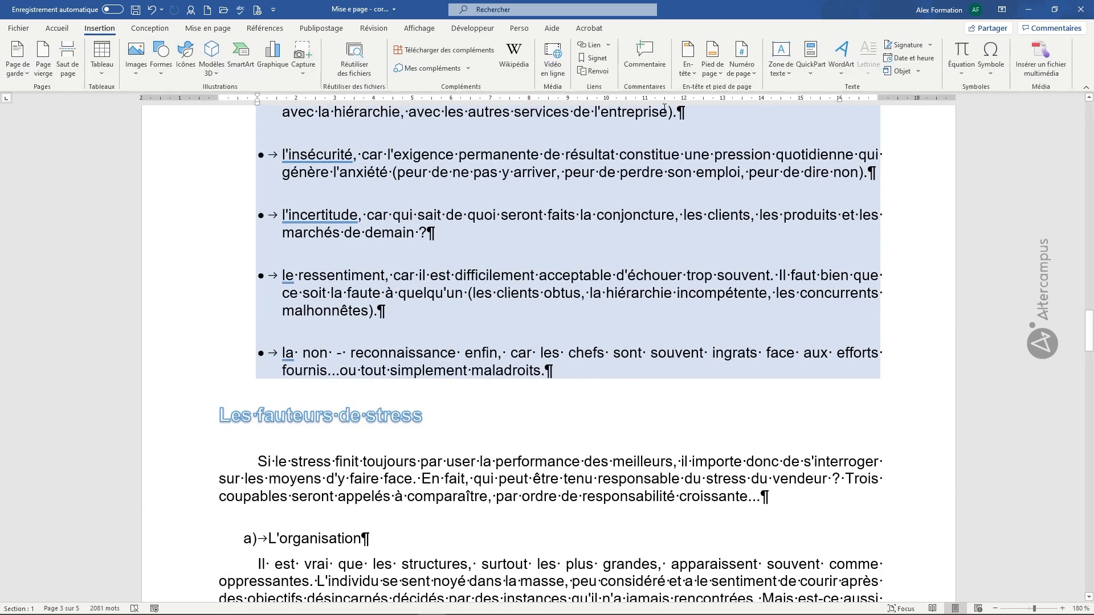
click(689, 73)
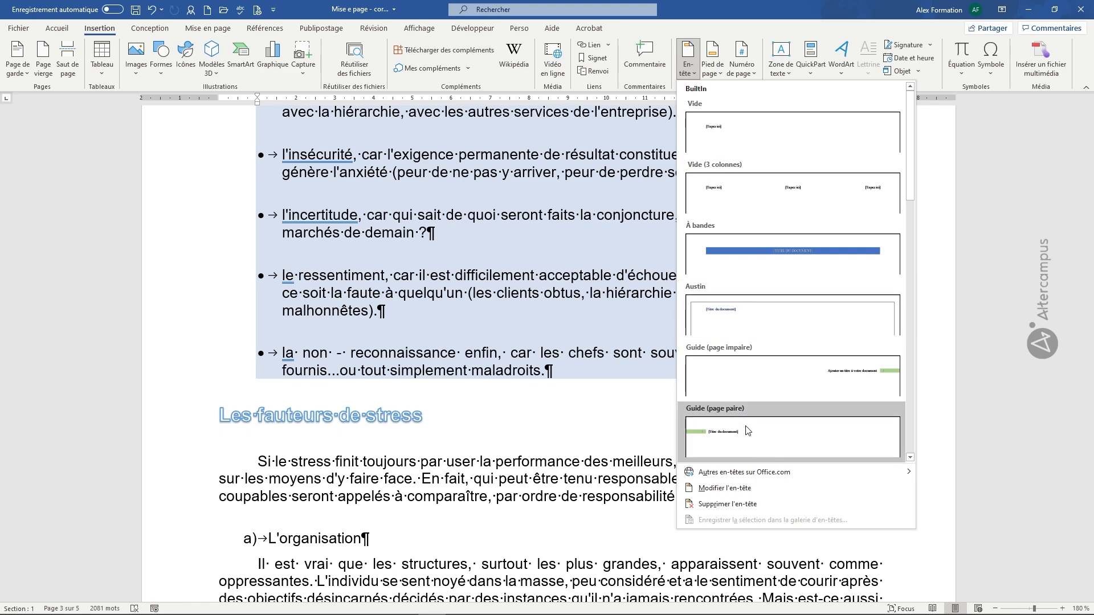
click(740, 504)
Step: Insert the built-in "Facette (page impaire)" footer with its document title and subtitle fields
scroll(720, 393, up, 5)
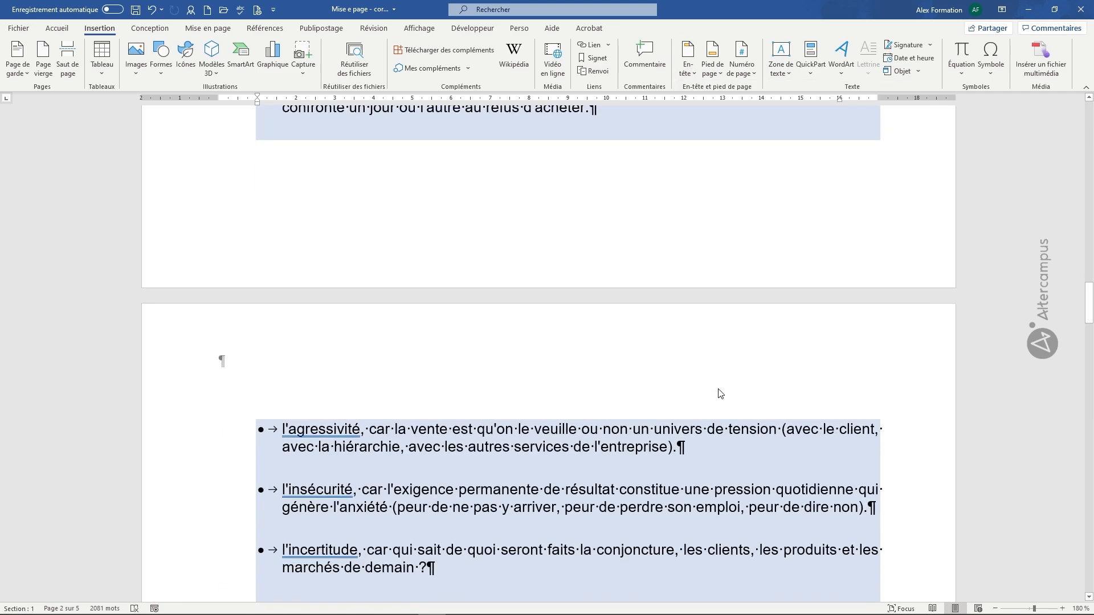
scroll(720, 393, up, 15)
scroll(752, 222, up, 12)
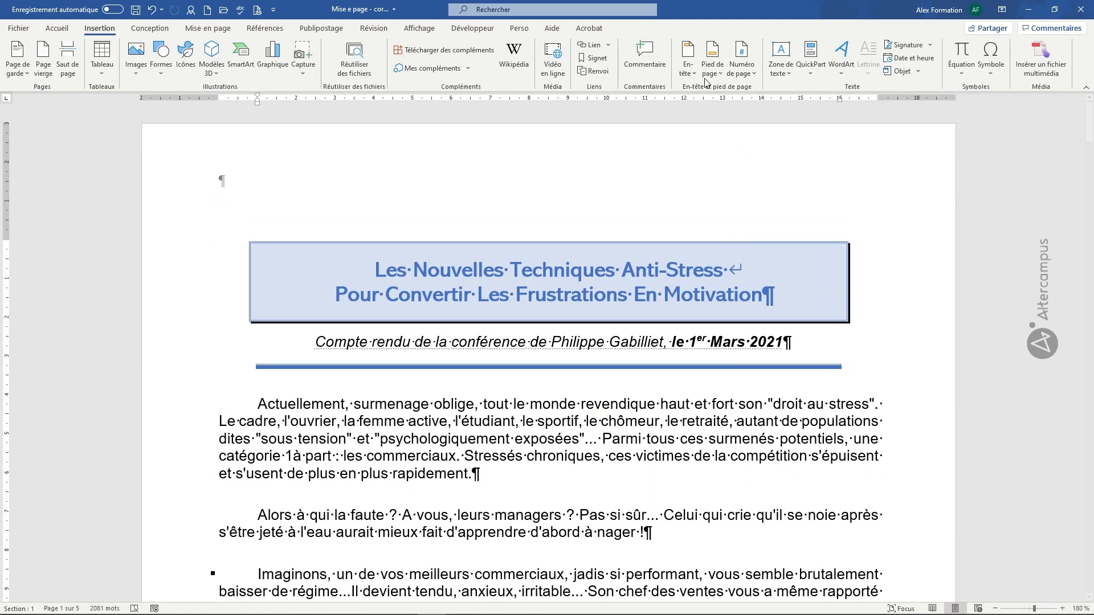
click(716, 68)
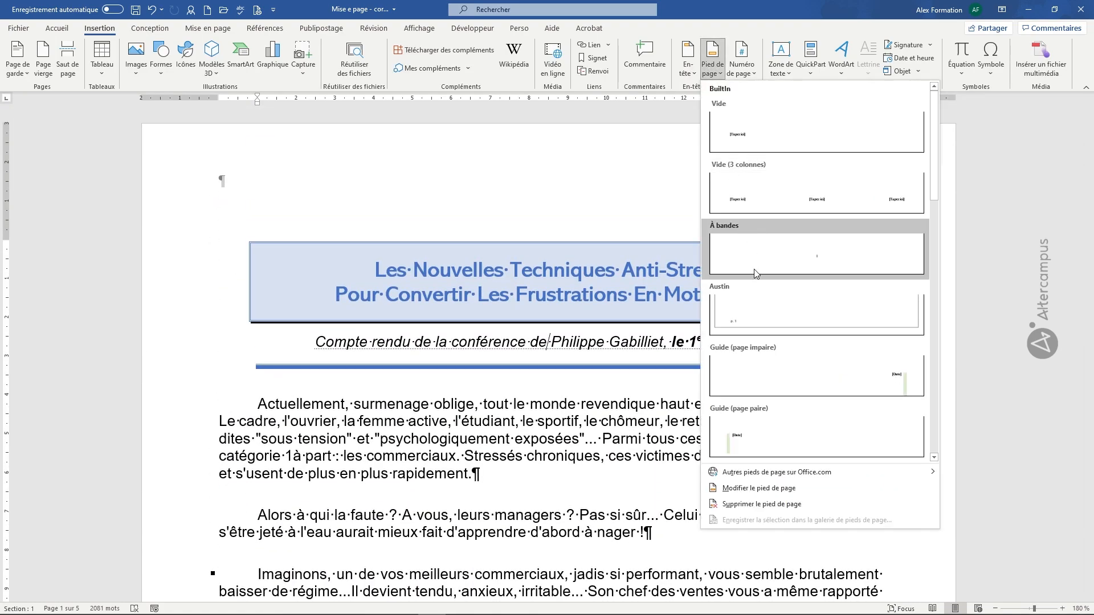
scroll(759, 280, down, 6)
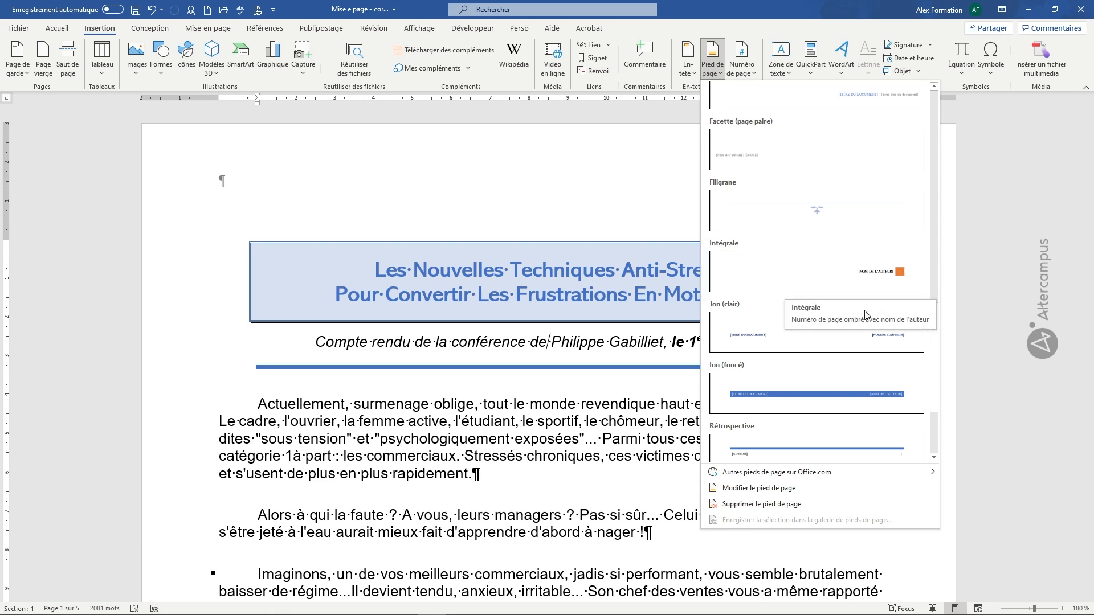
scroll(866, 327, down, 5)
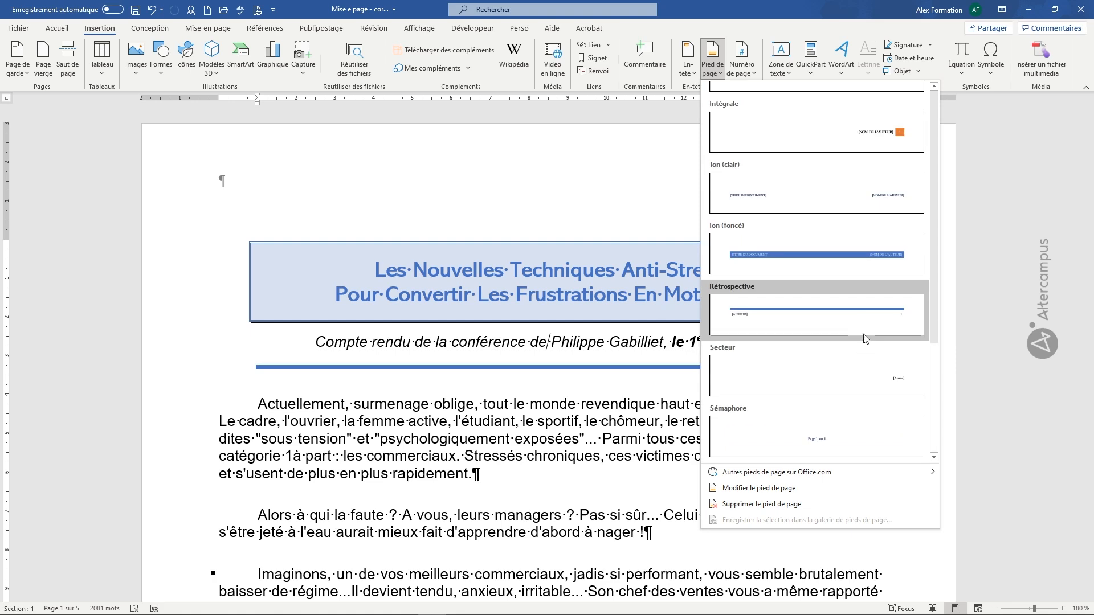
scroll(866, 327, down, 3)
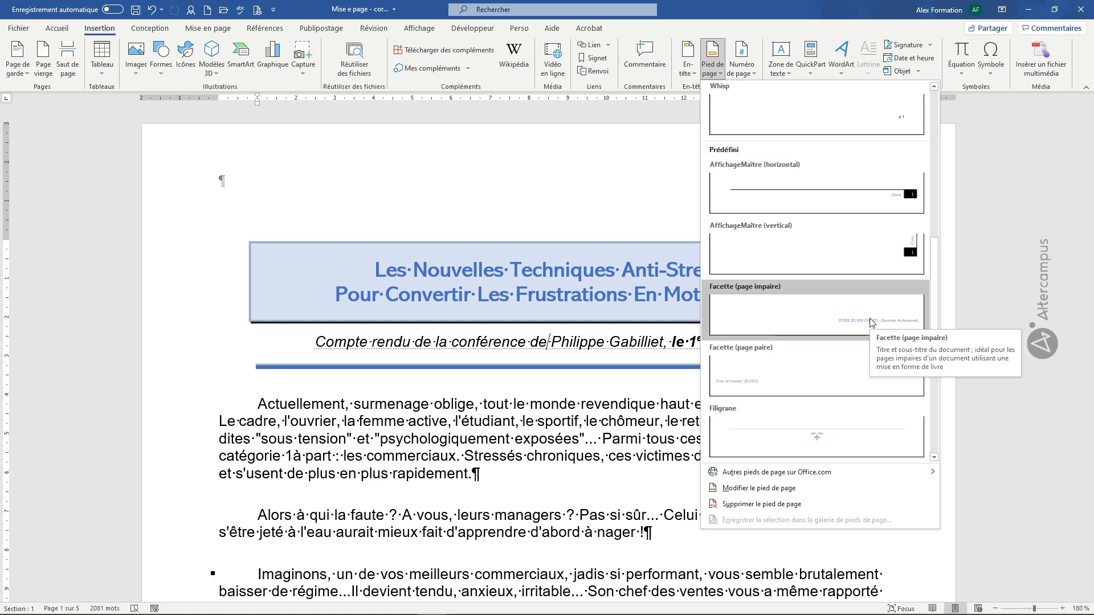
click(870, 323)
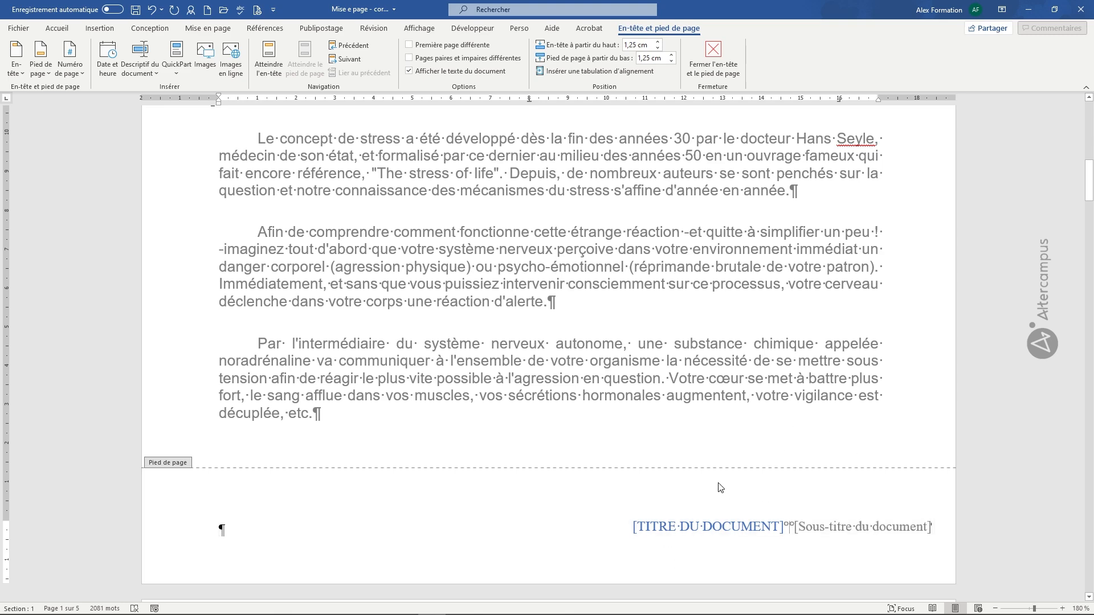
Step: Set the document's title property to "Les nouvelles techniques anti-stress" and return from the footer to the body text
click(19, 28)
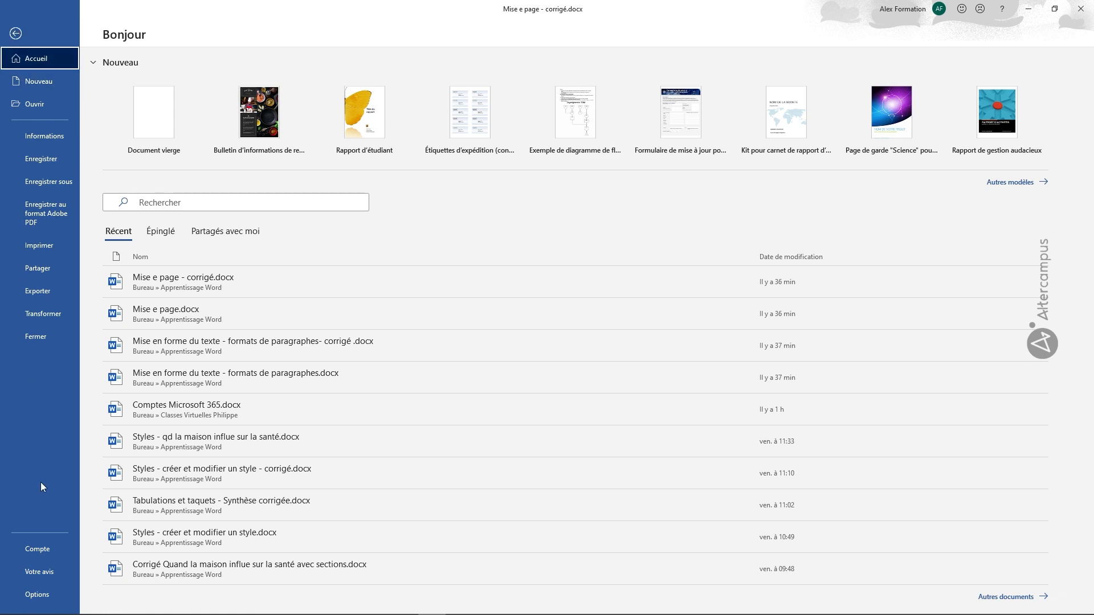
click(44, 136)
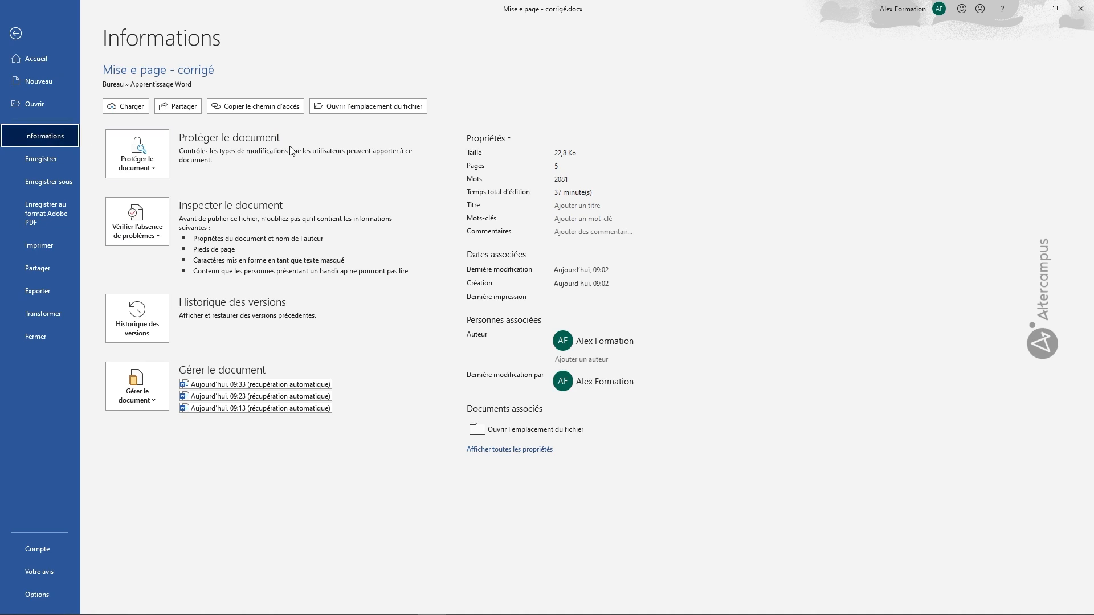
click(573, 207)
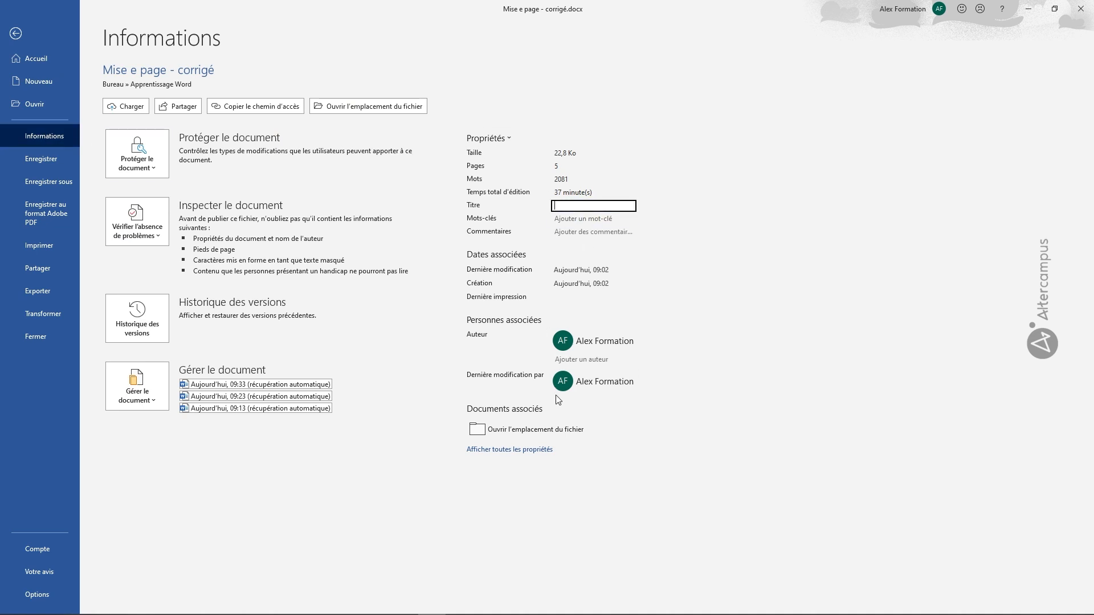
click(527, 453)
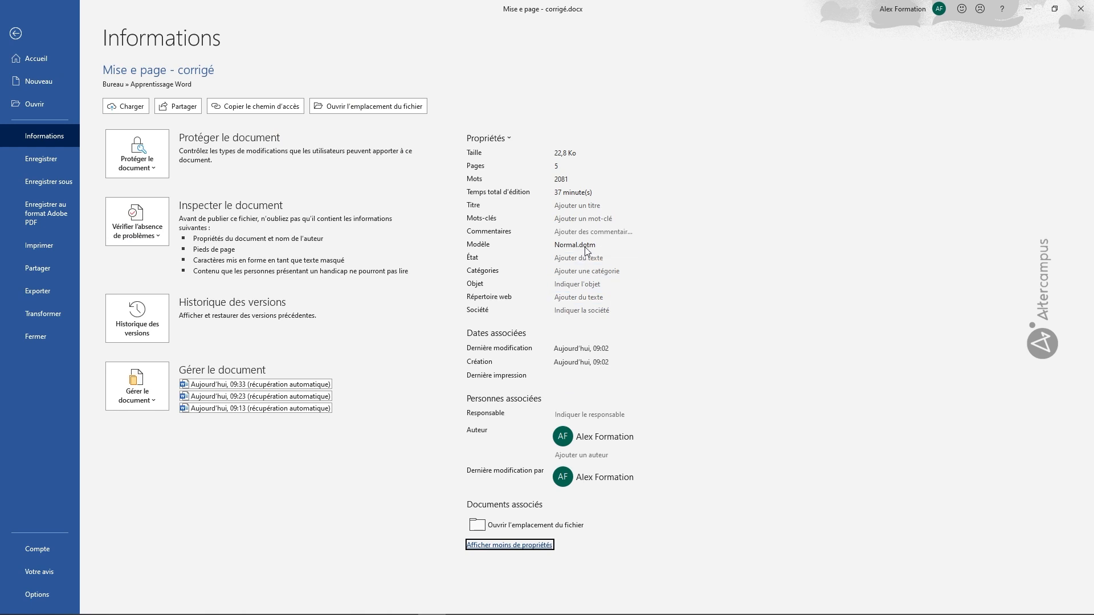
click(585, 202)
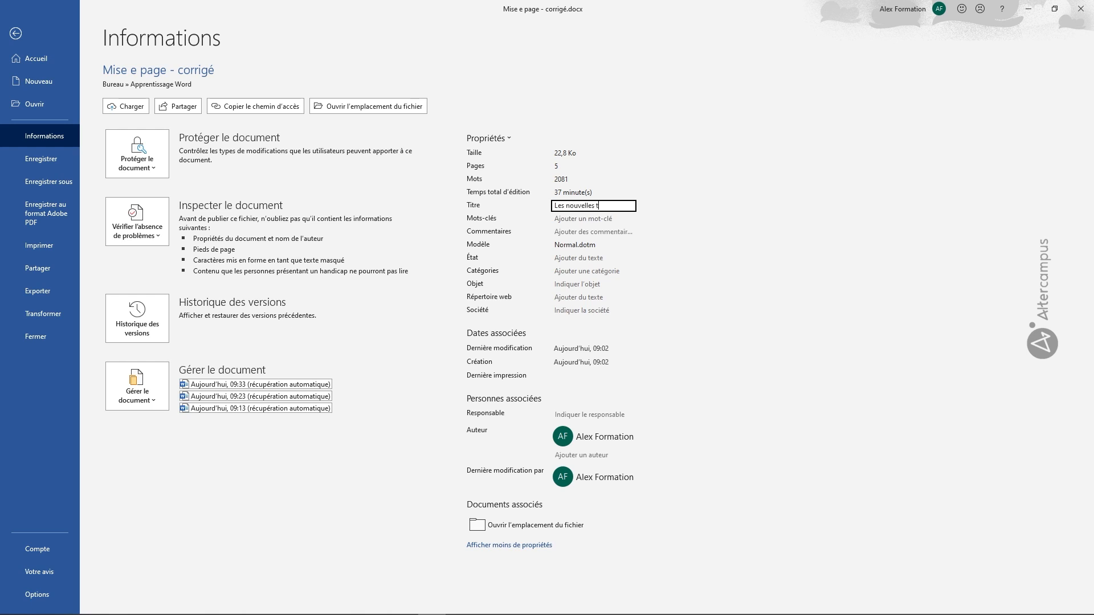
text(Les nouvelles techniques anti-stres)
text(s techniques anti-stress)
key(Return)
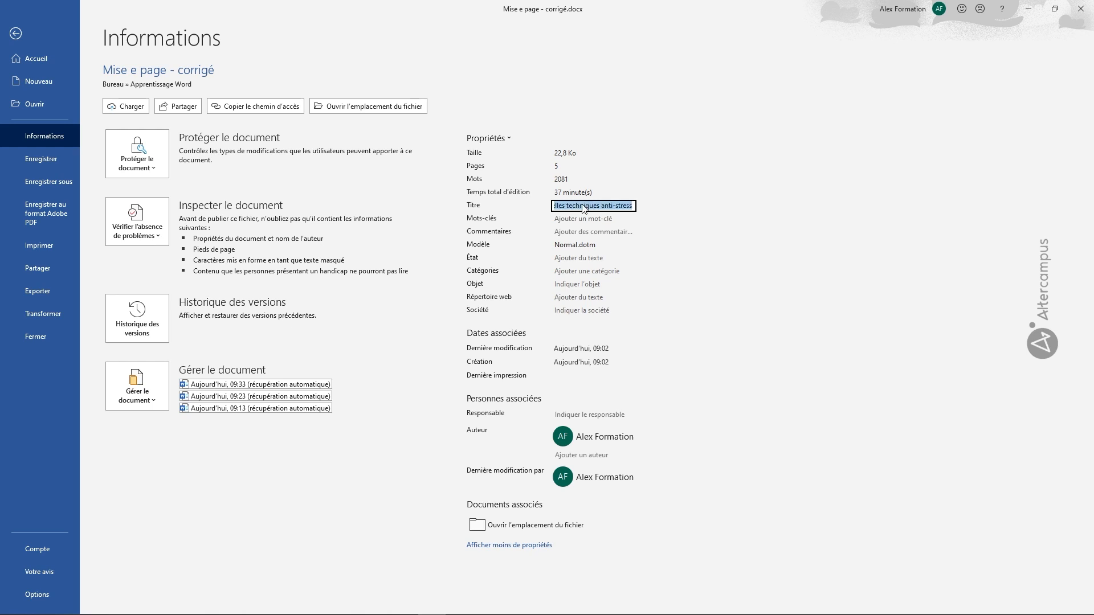
click(15, 34)
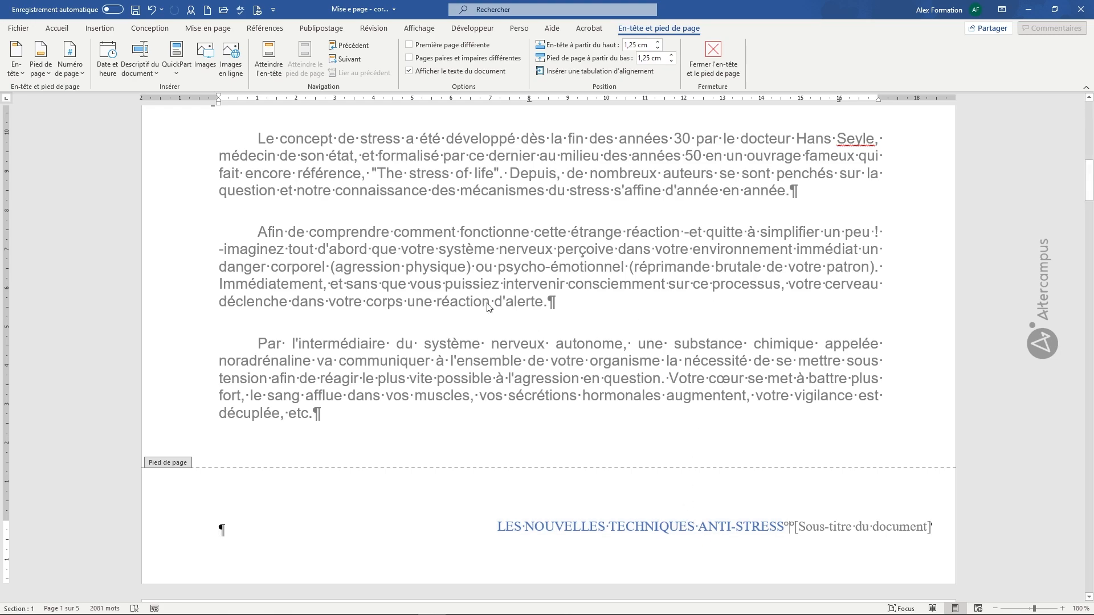
click(708, 64)
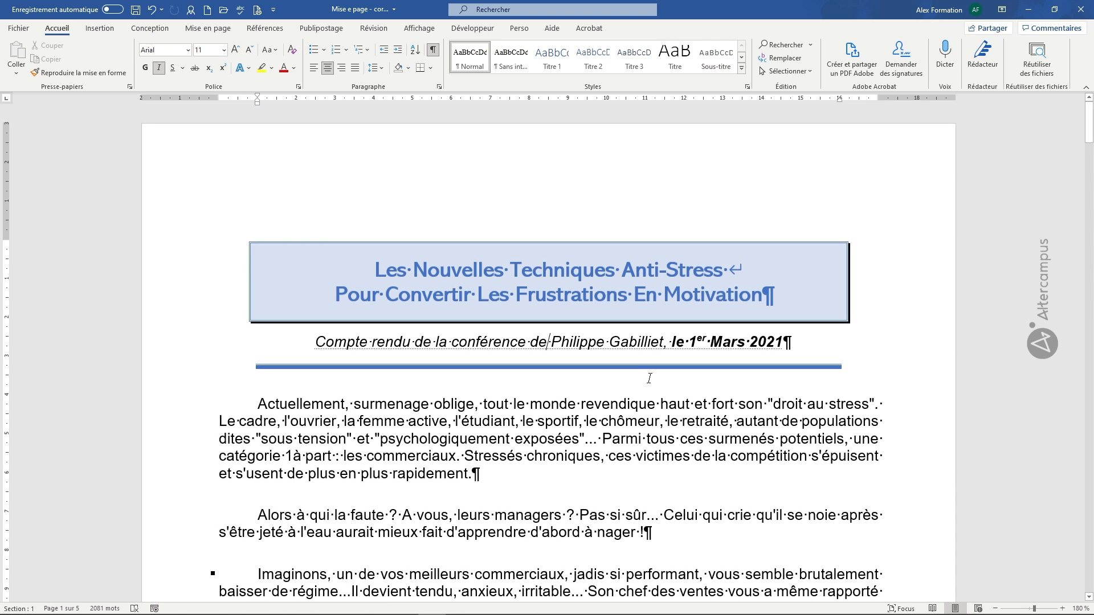